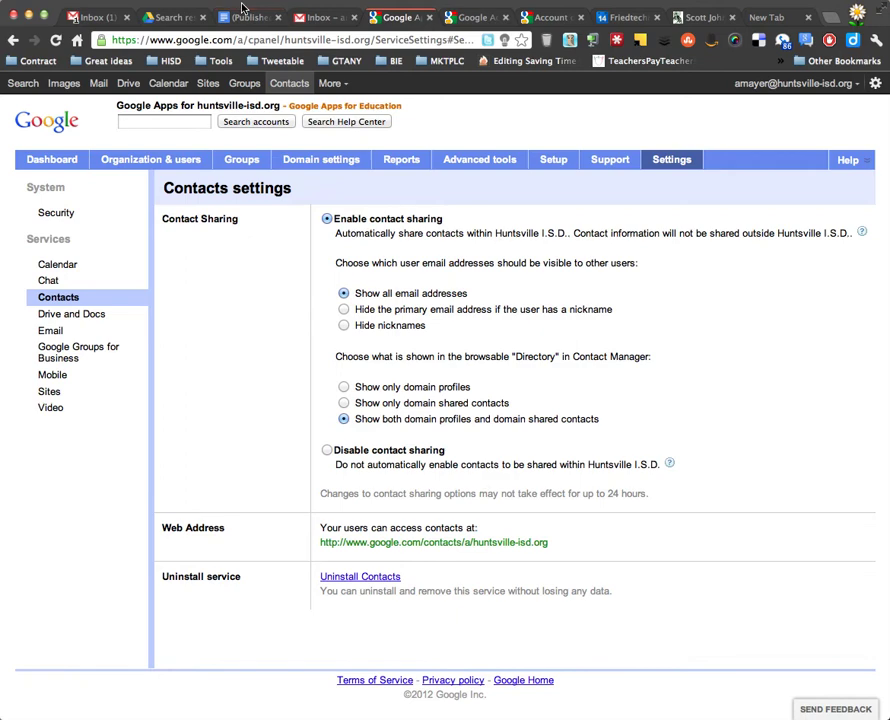
# - Switch from the admin contact-sharing settings to the Google Contacts window showing My Contacts
pyautogui.hotkey('ctrl', 'Left')
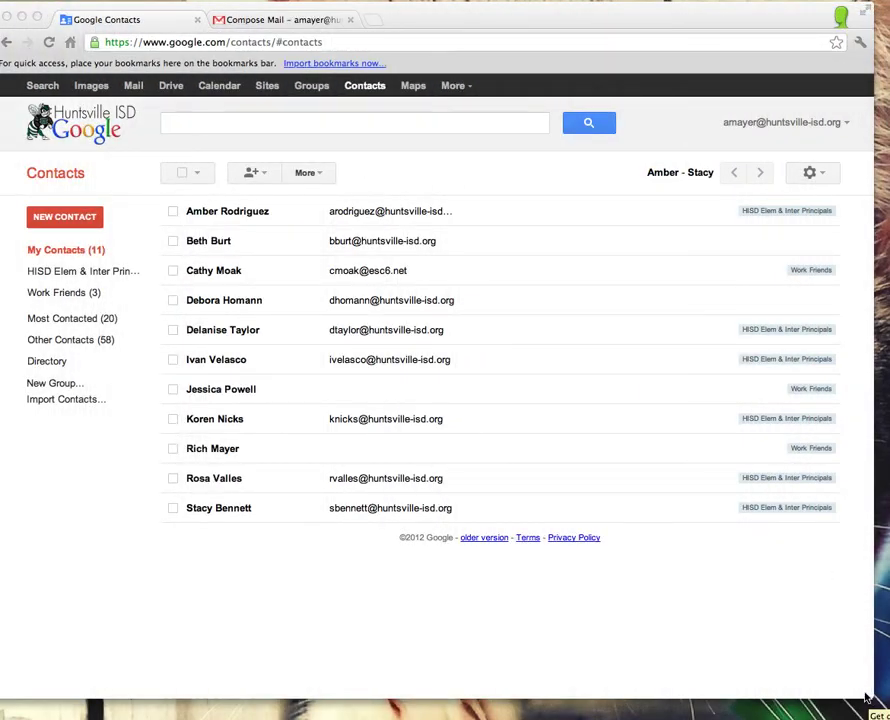
pyautogui.moveTo(390, 20); pyautogui.dragTo(399, 25)
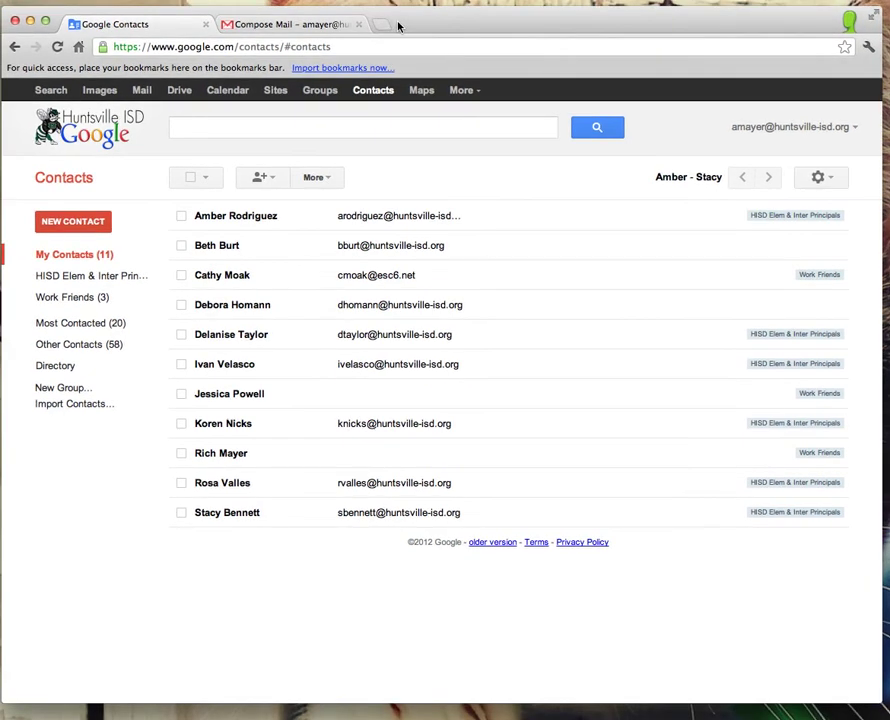
pyautogui.click(62, 372)
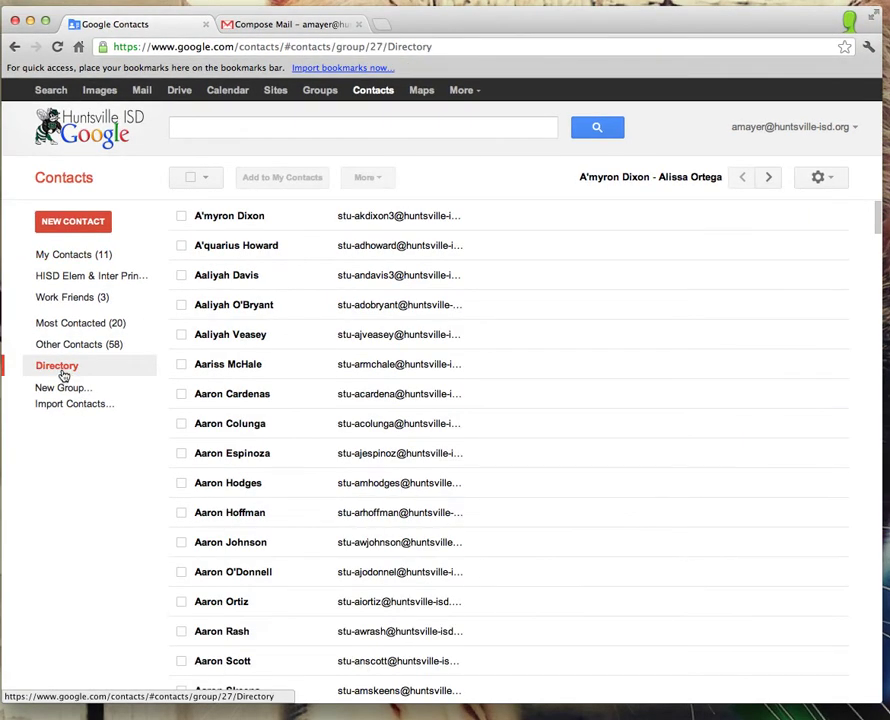
pyautogui.click(72, 265)
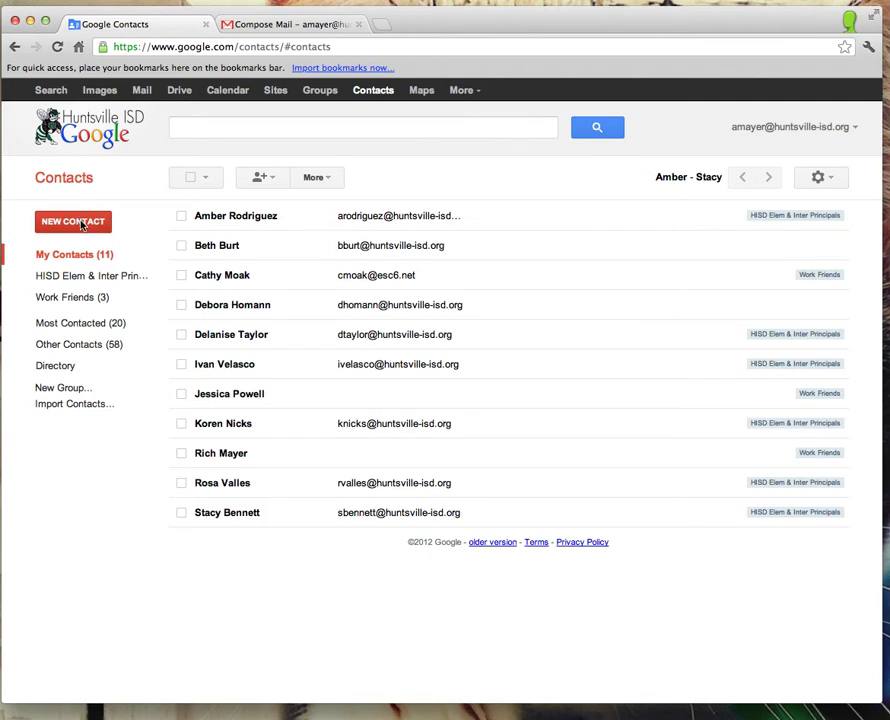
# - Create a new, empty contact group called 'Principals'
pyautogui.click(62, 388)
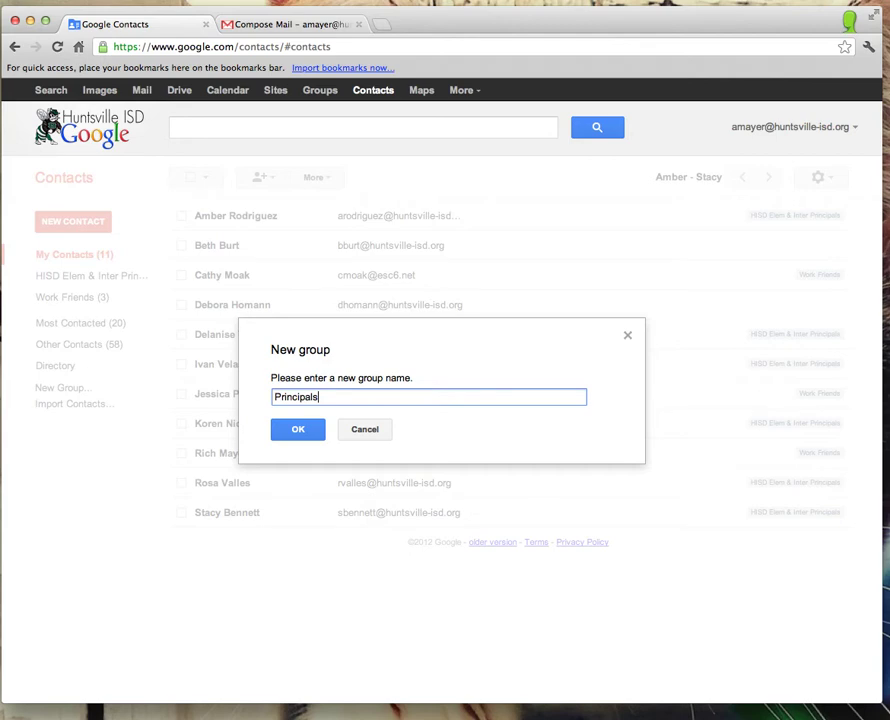
pyautogui.click(296, 434)
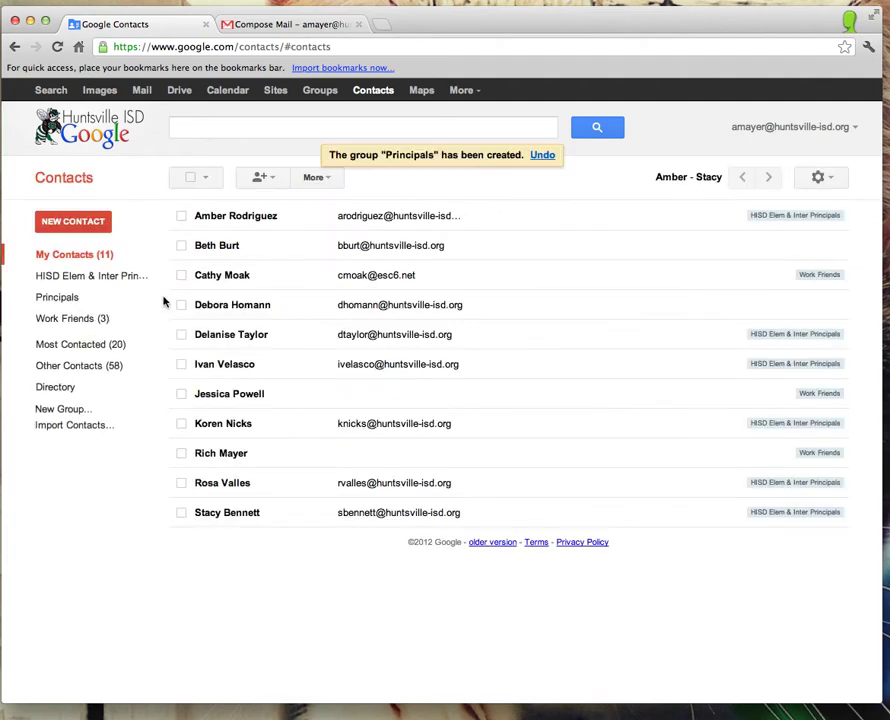
# - Select all six contacts in the HISD Elem & Inter Principals group
pyautogui.click(73, 281)
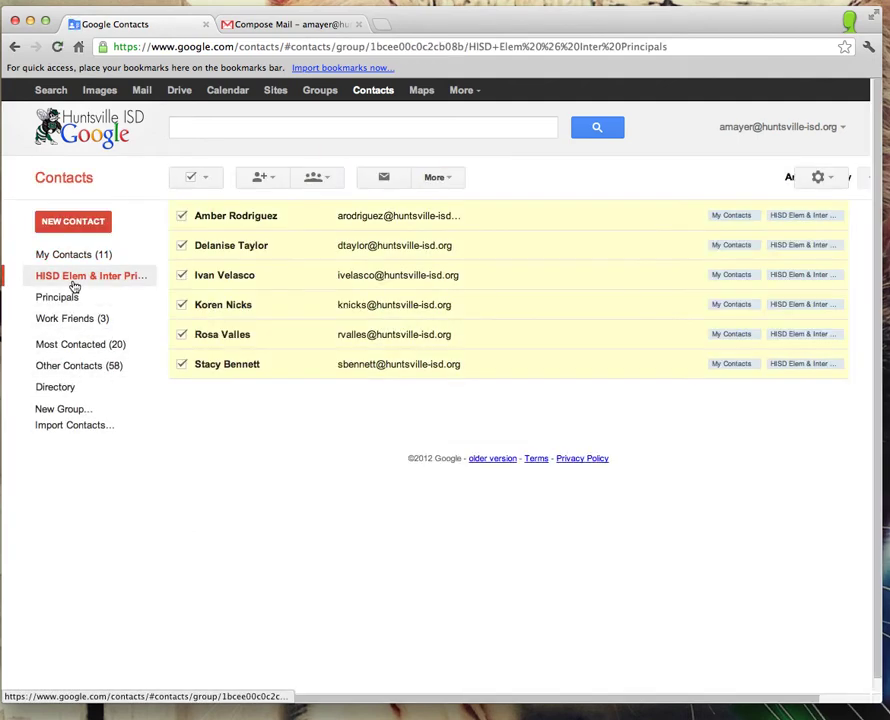
pyautogui.click(192, 177)
pyautogui.click(192, 177)
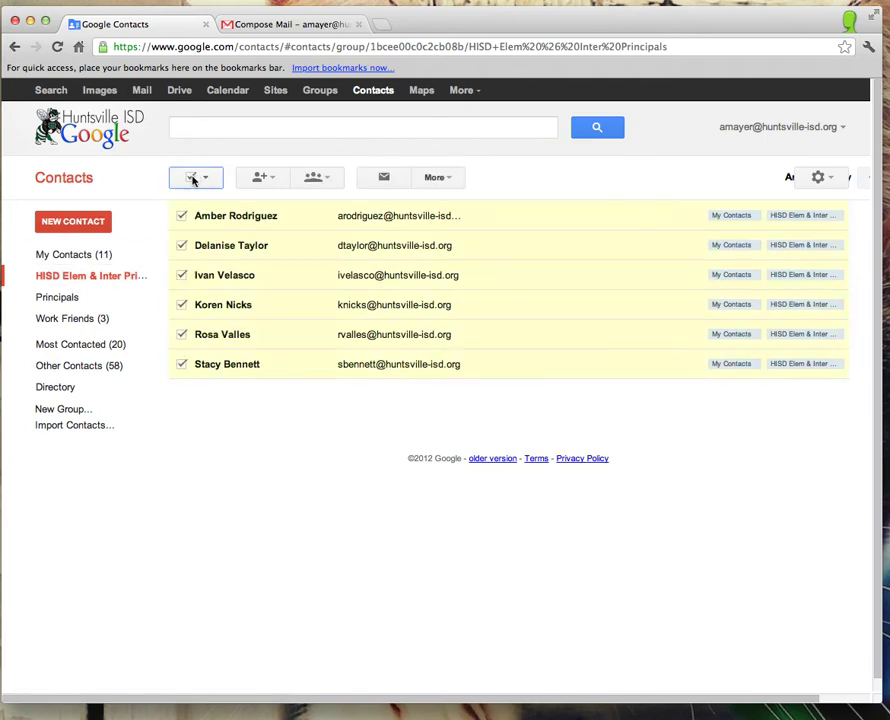
pyautogui.click(440, 178)
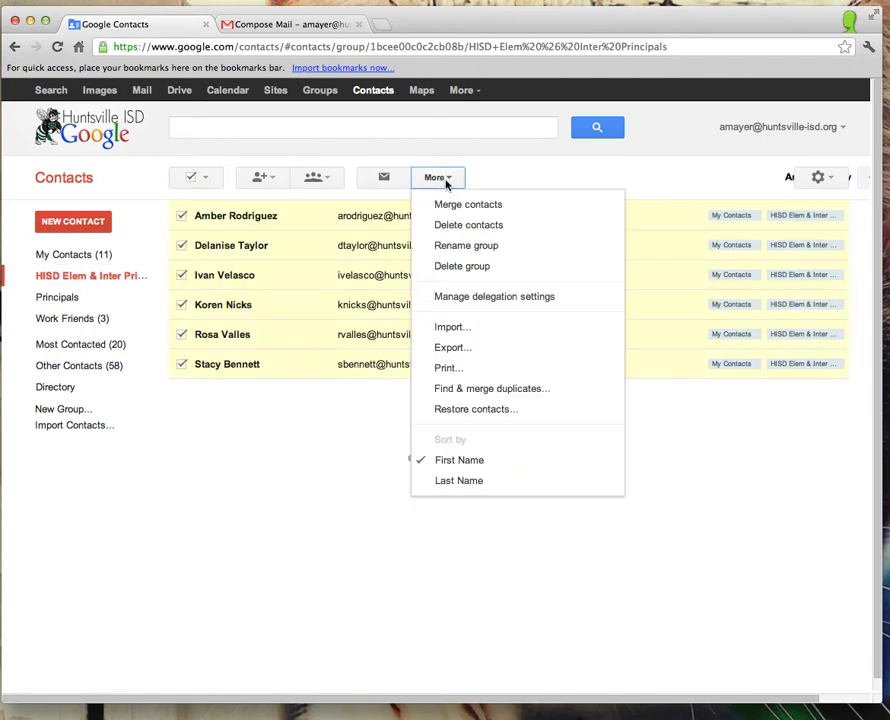
pyautogui.click(446, 183)
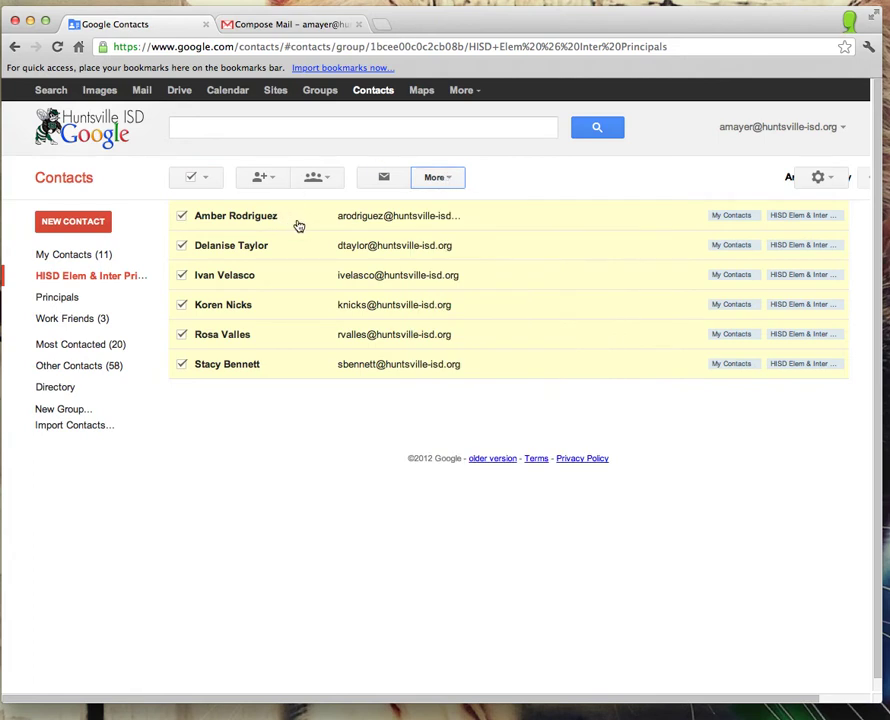
# - Assign the six selected contacts to Principals and view Principals (6)
pyautogui.click(316, 177)
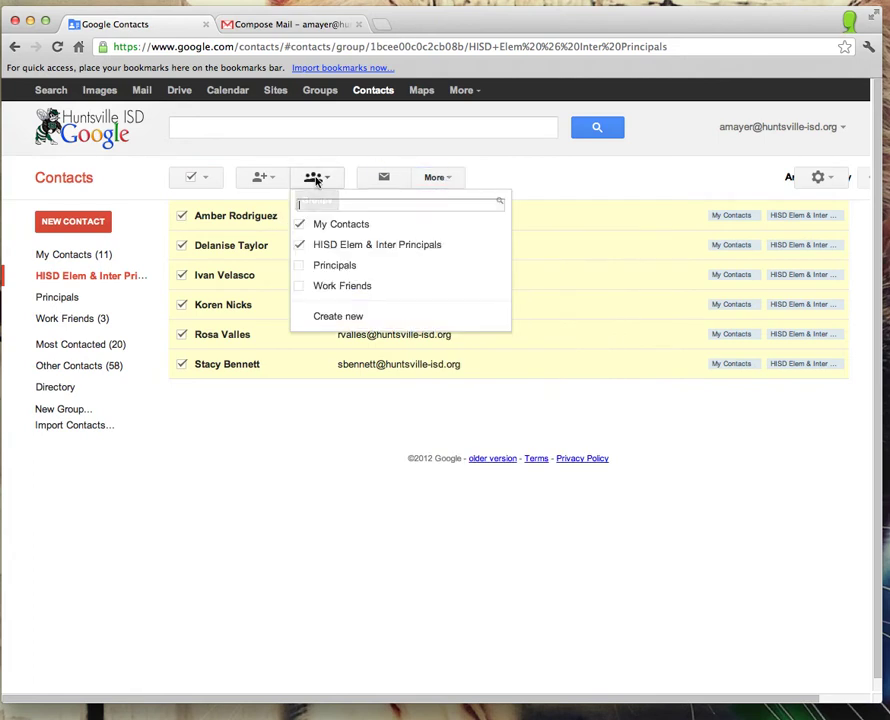
pyautogui.click(335, 266)
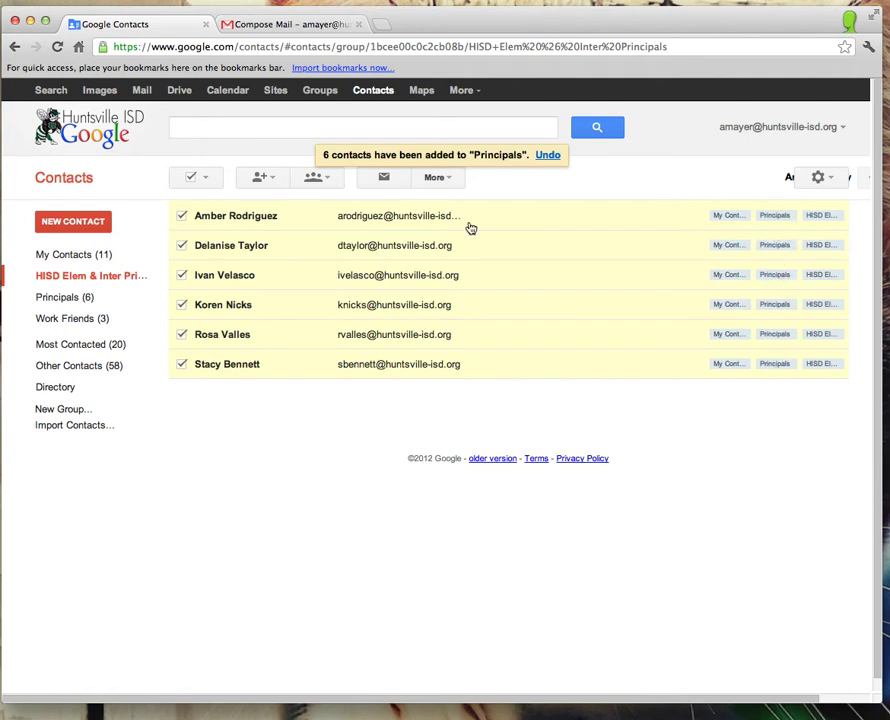
pyautogui.click(101, 302)
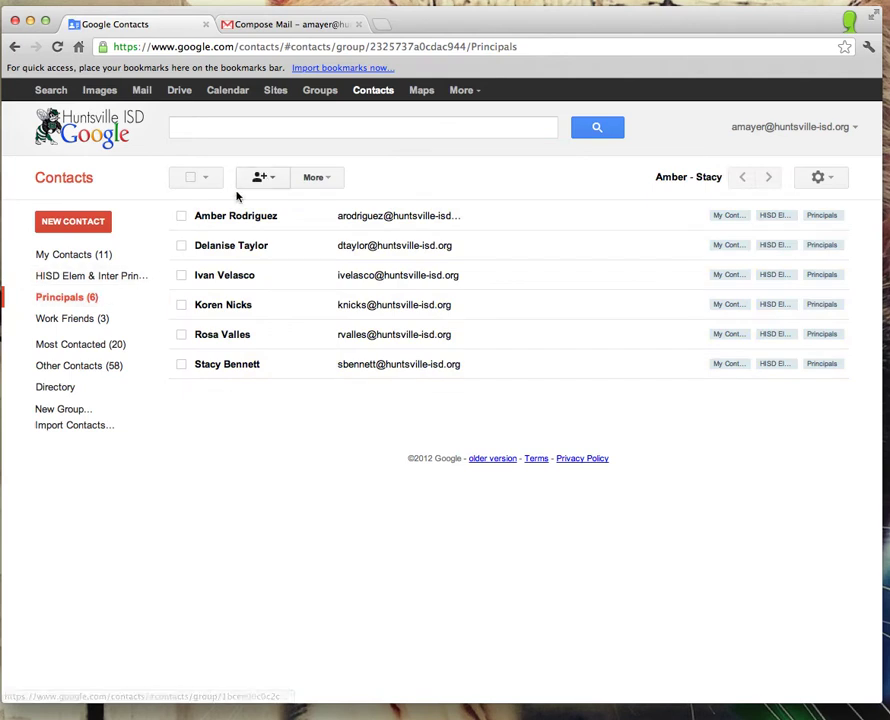
# - Add two more contacts to Principals by searching their names, bringing it to 8 members
pyautogui.click(272, 182)
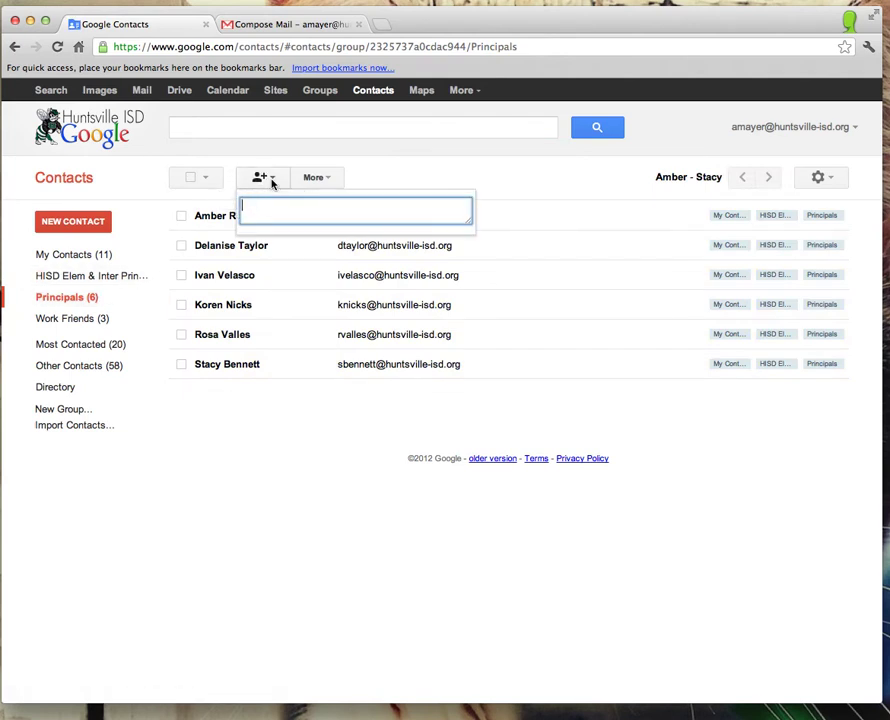
pyautogui.write('i')
pyautogui.press('BackSpace')
pyautogui.write('de')
pyautogui.press('Return')
pyautogui.write('be')
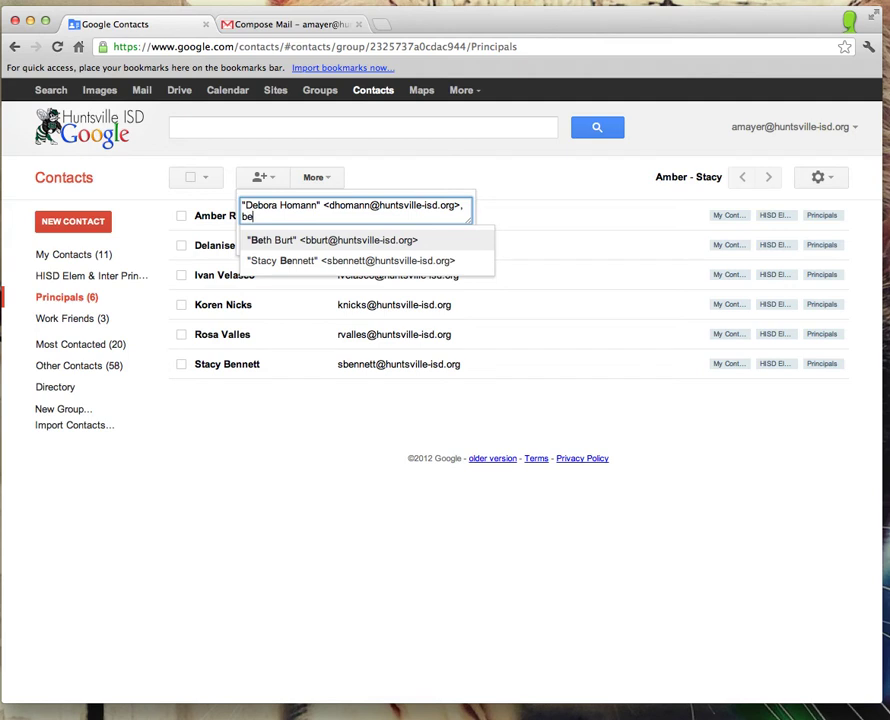
pyautogui.write('h')
pyautogui.click(345, 242)
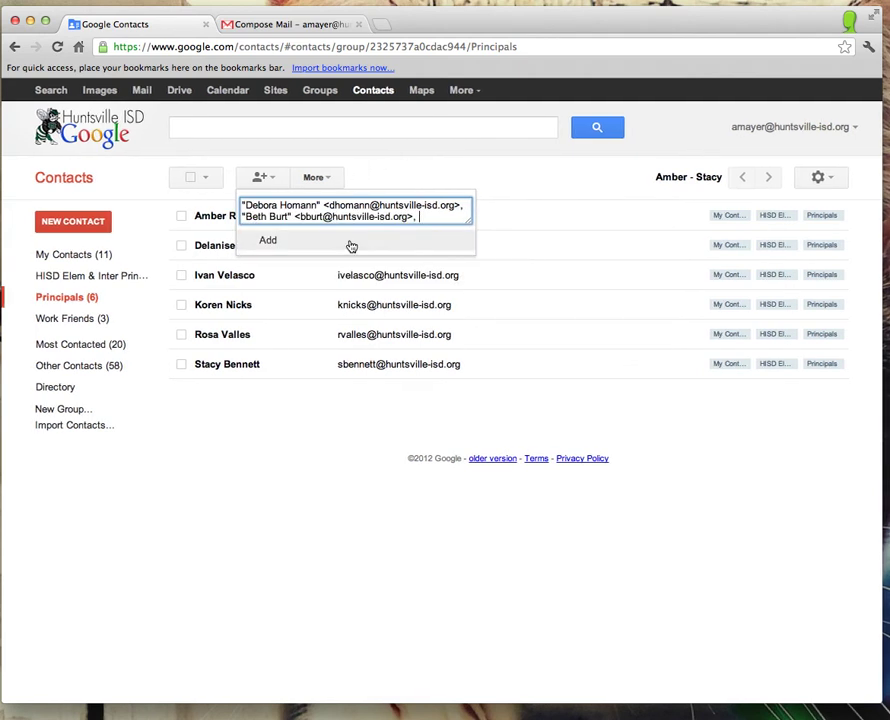
pyautogui.click(339, 245)
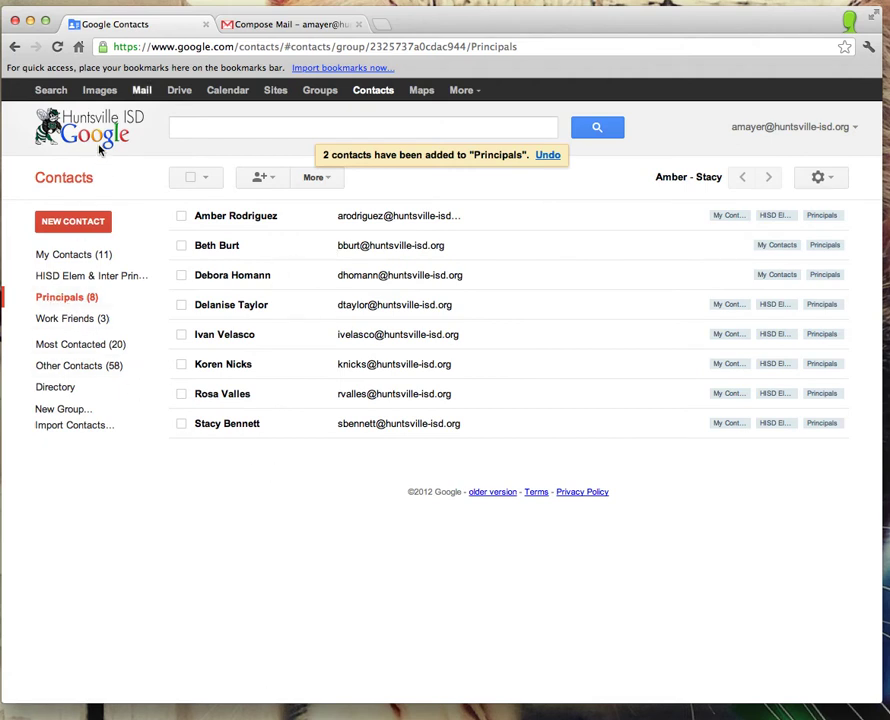
# - In the Gmail draft, clear the leftover To text and type 'prin'
pyautogui.click(305, 22)
pyautogui.moveTo(258, 230); pyautogui.dragTo(189, 230)
pyautogui.press('BackSpace')
pyautogui.write('prin')
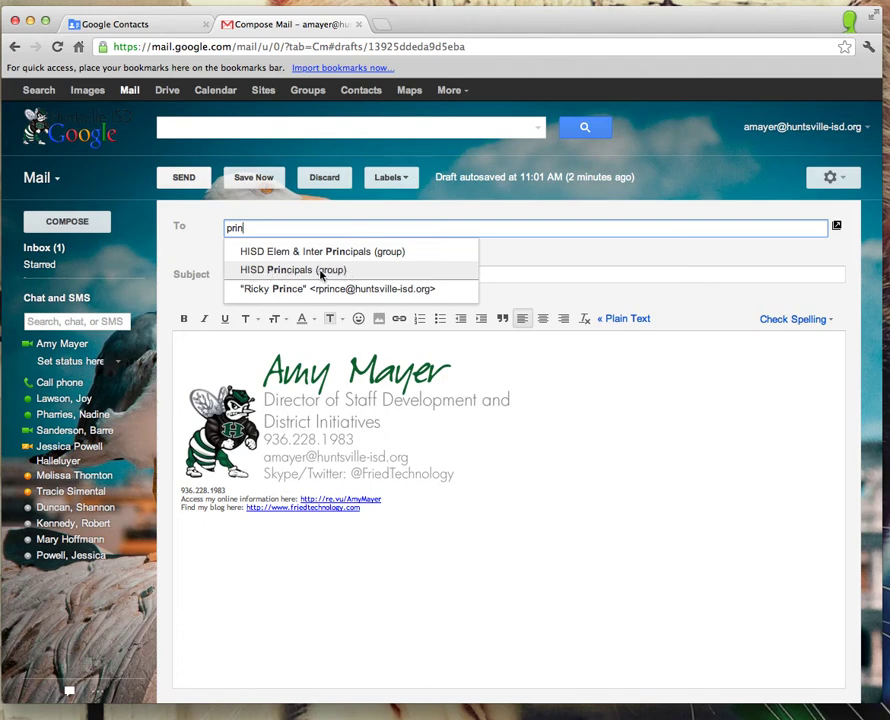
# - Refresh Google Contacts, then address the draft to the Principals (group) entry
pyautogui.click(125, 20)
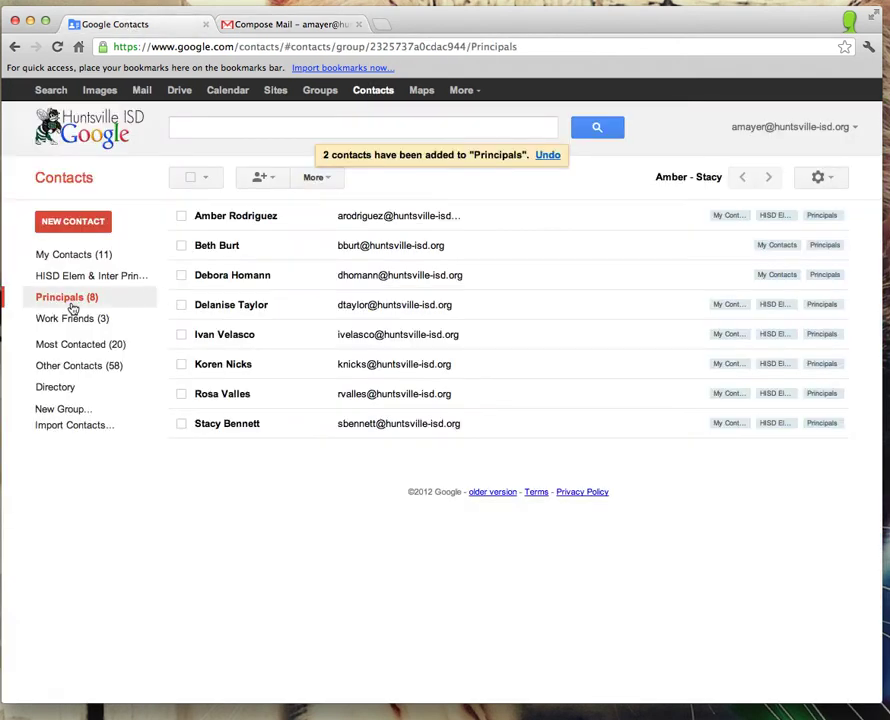
pyautogui.click(57, 46)
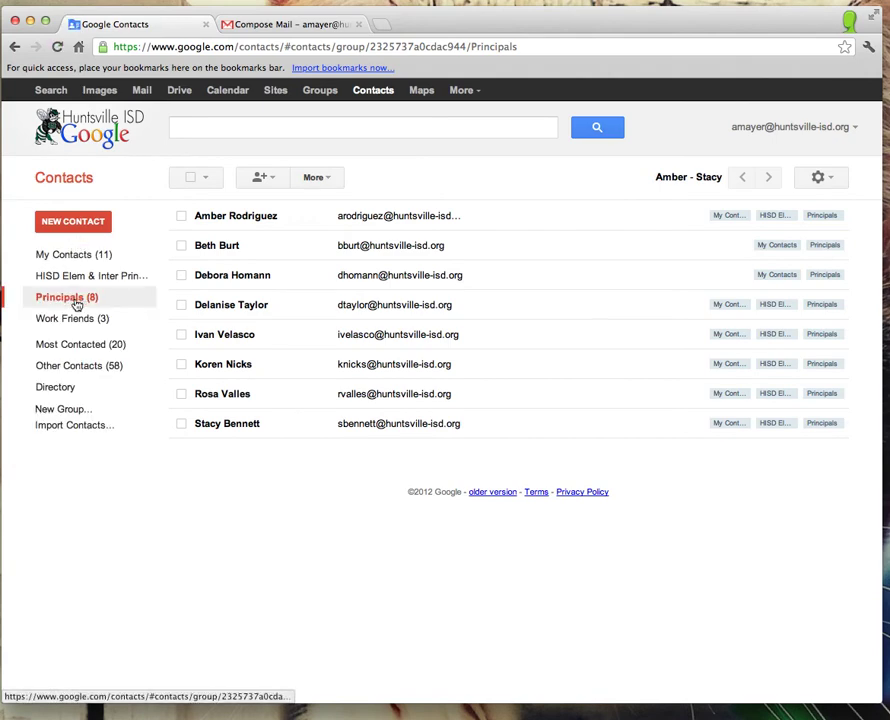
pyautogui.click(254, 23)
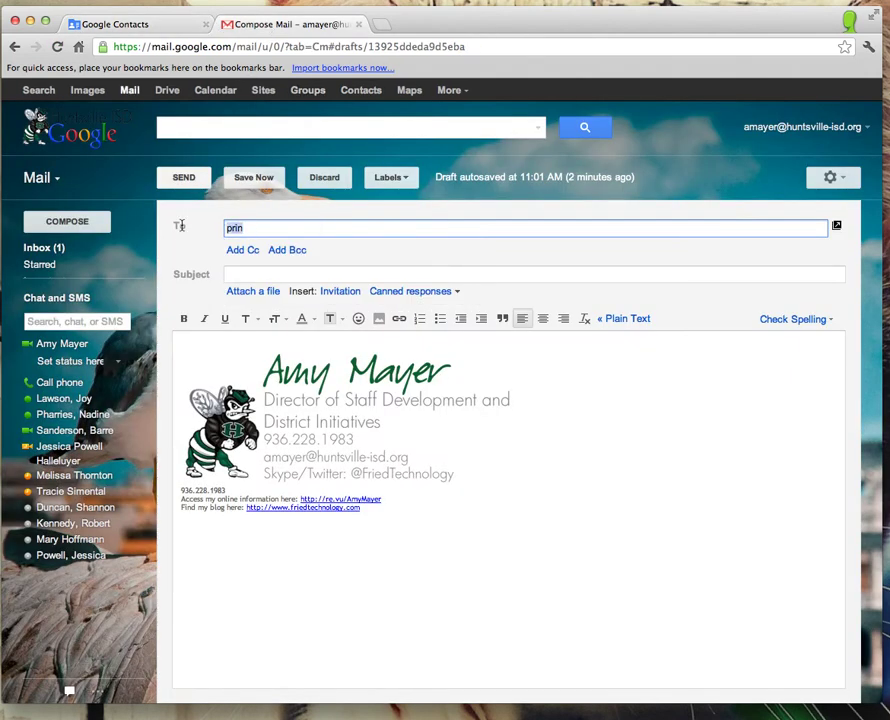
pyautogui.press('BackSpace')
pyautogui.click(40, 177)
pyautogui.click(51, 202)
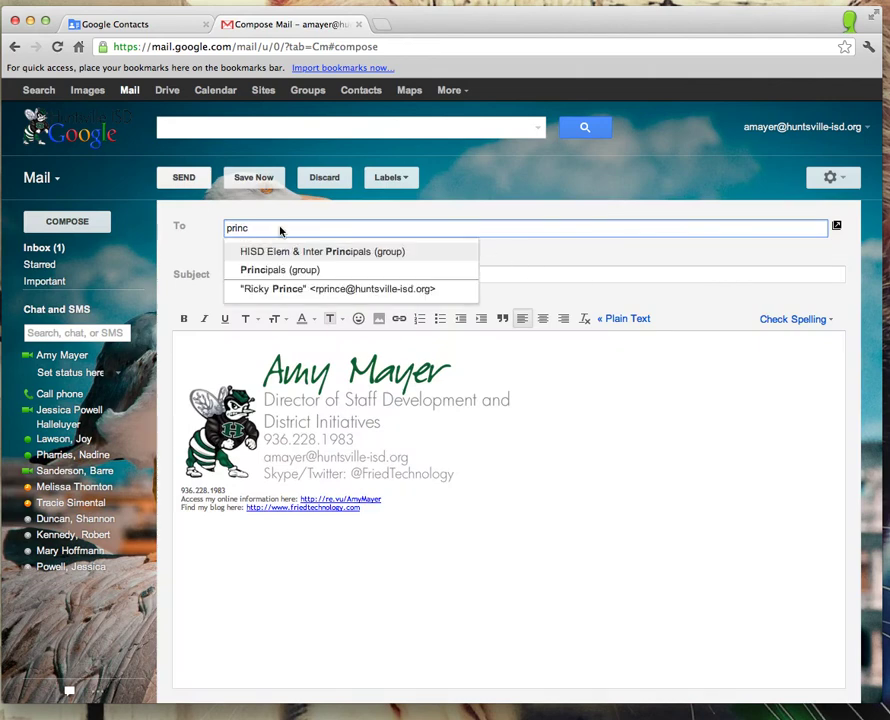
pyautogui.click(316, 274)
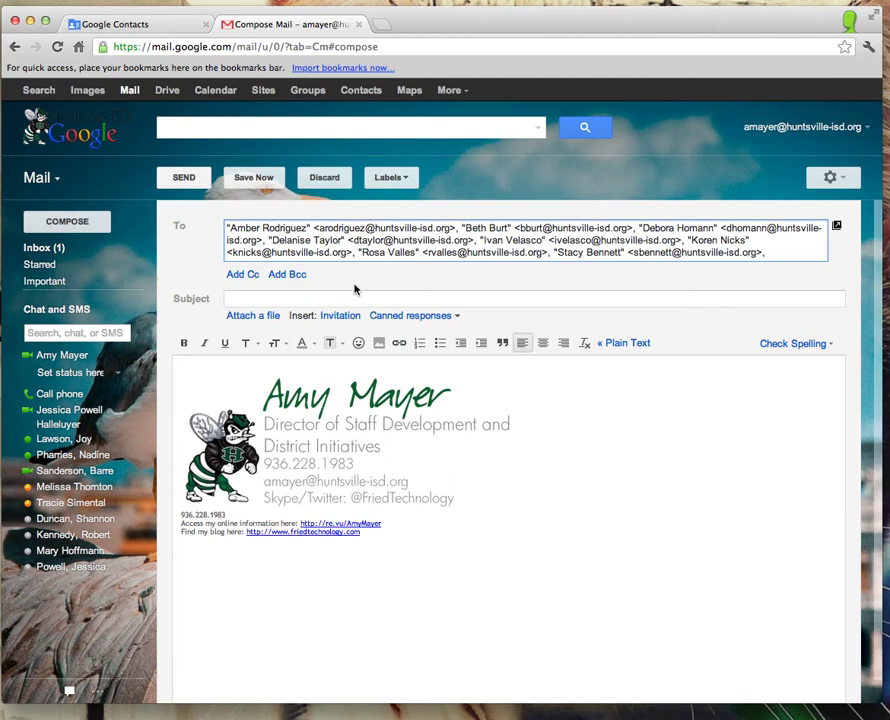
# - Review Principals (8) in Gmail's Contacts manager, then return to the Google Contacts tab
pyautogui.click(33, 179)
pyautogui.click(62, 222)
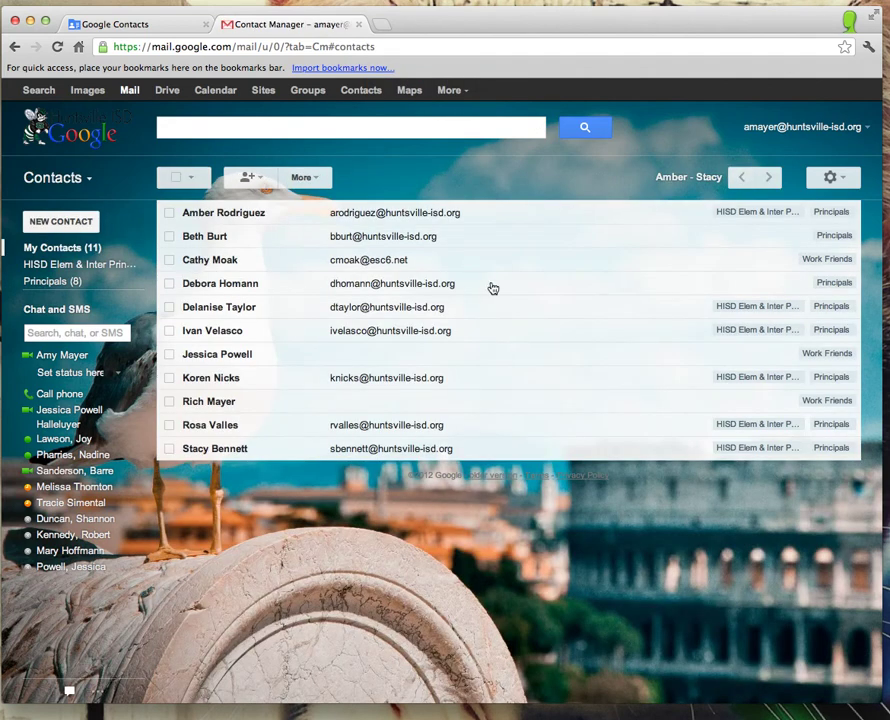
pyautogui.click(832, 313)
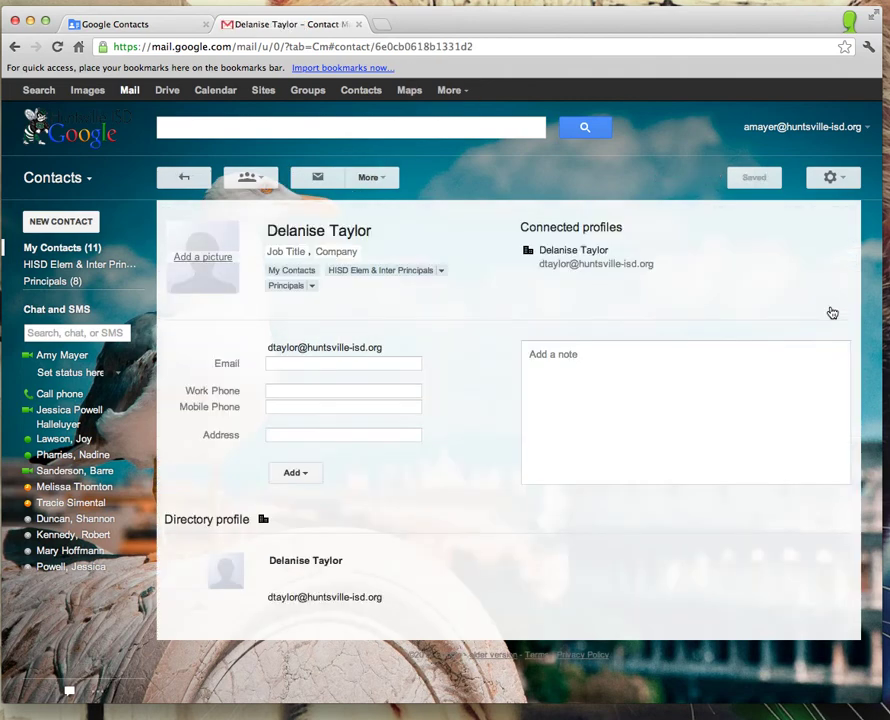
pyautogui.click(185, 178)
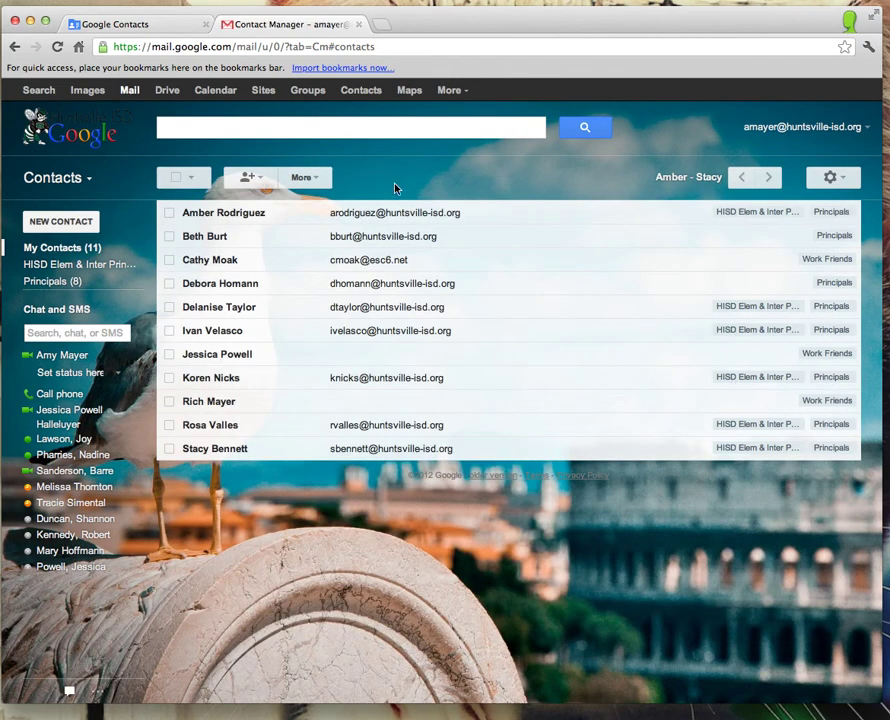
pyautogui.click(46, 283)
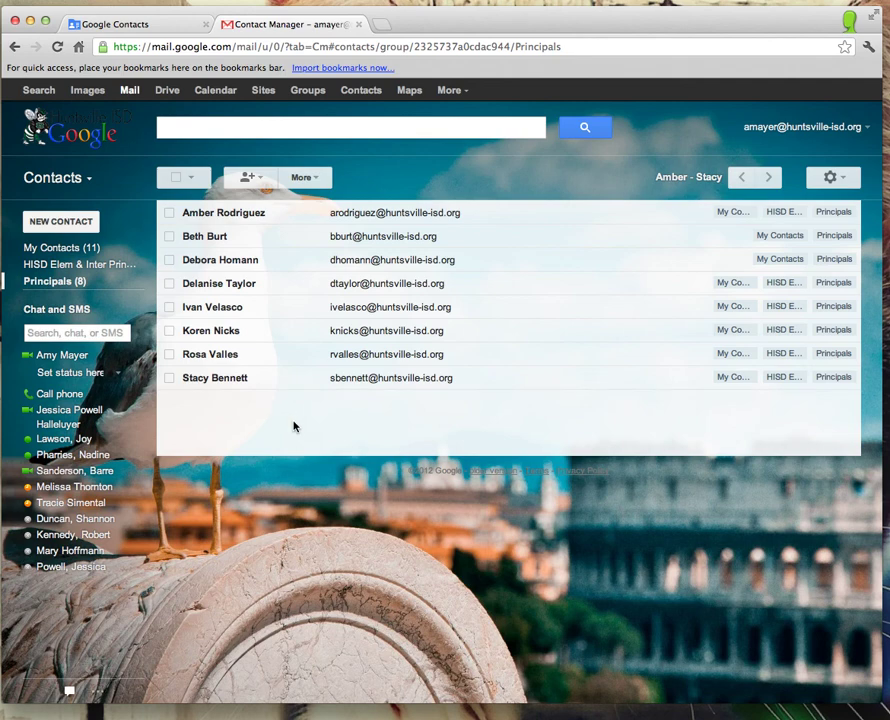
pyautogui.click(178, 28)
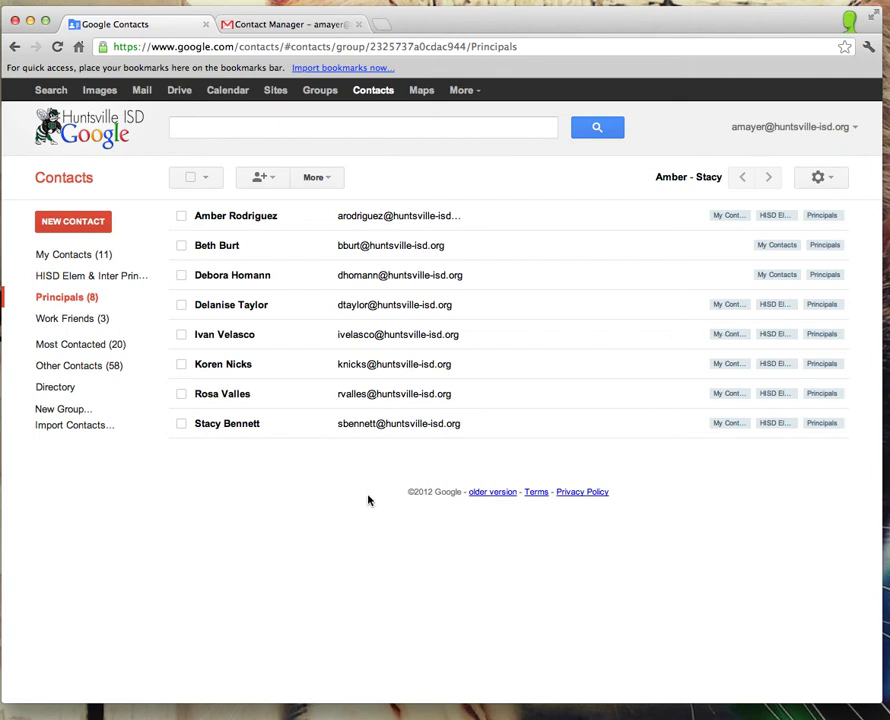
# - Open Other Contacts (58) via Most Contacted and tick its second, unnamed entry
pyautogui.click(70, 348)
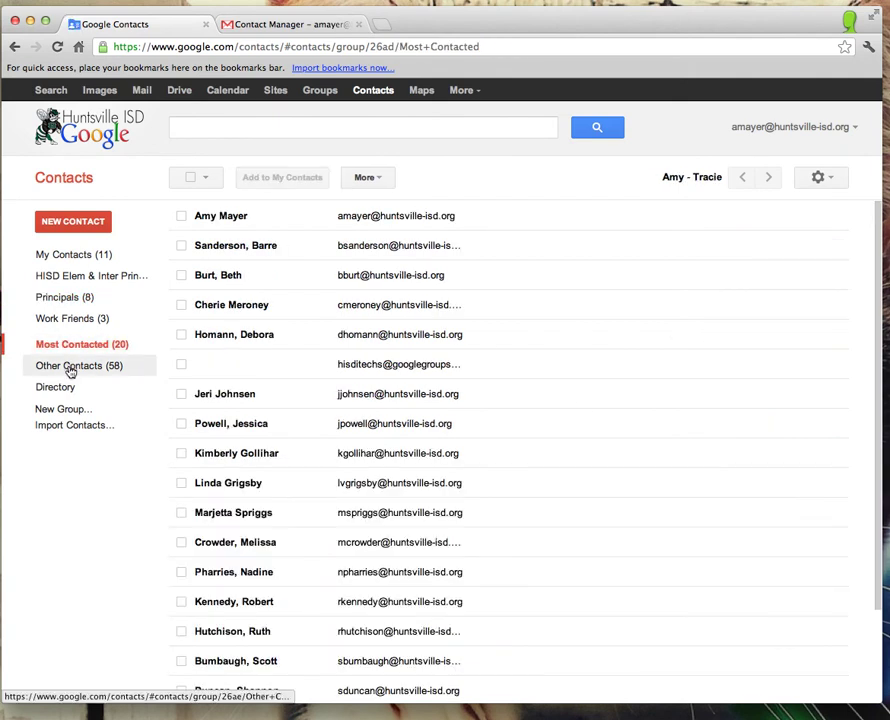
pyautogui.click(71, 369)
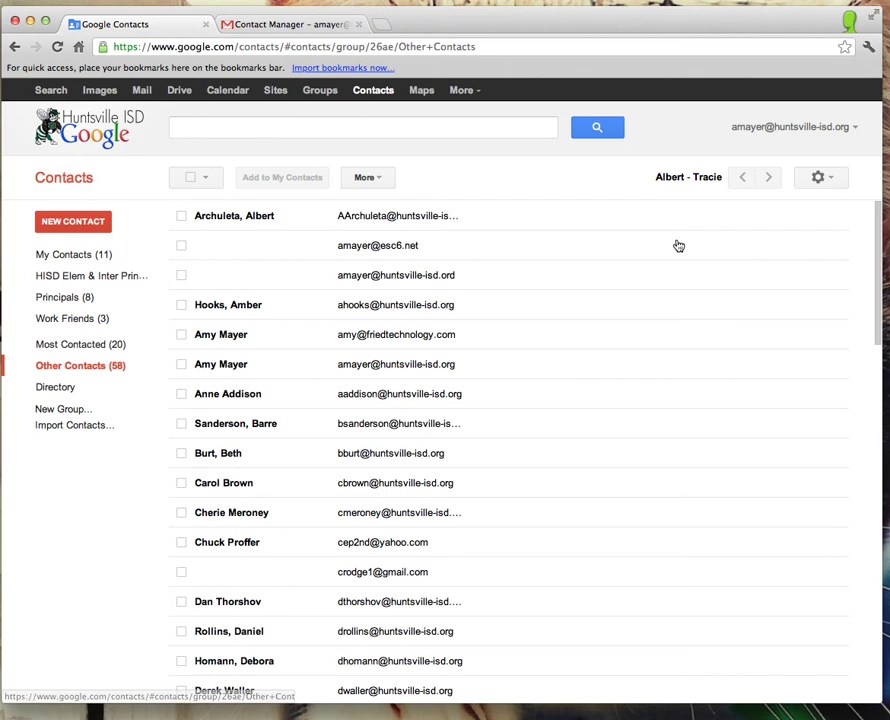
pyautogui.click(182, 246)
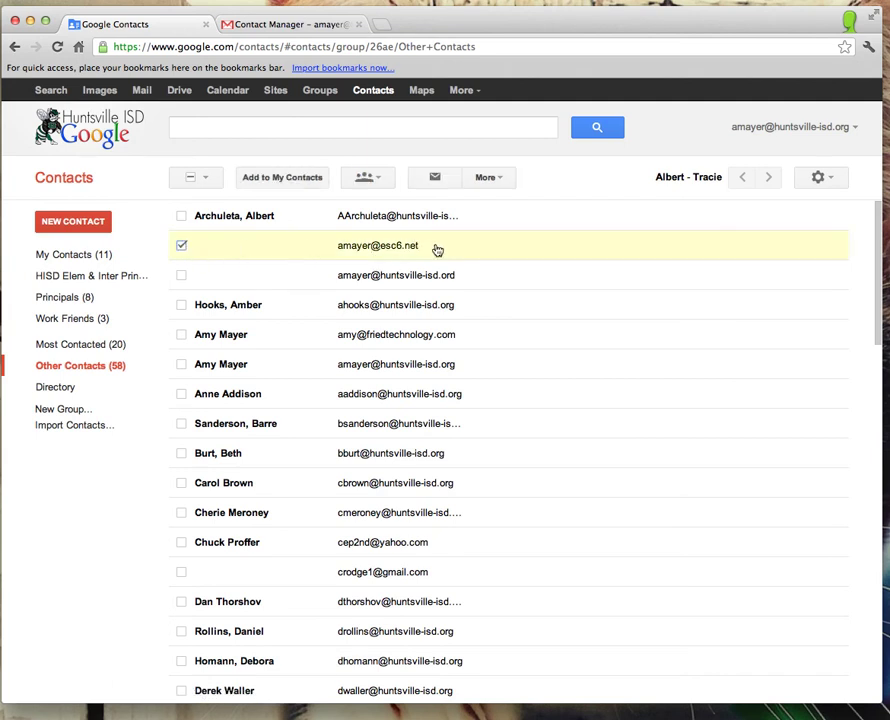